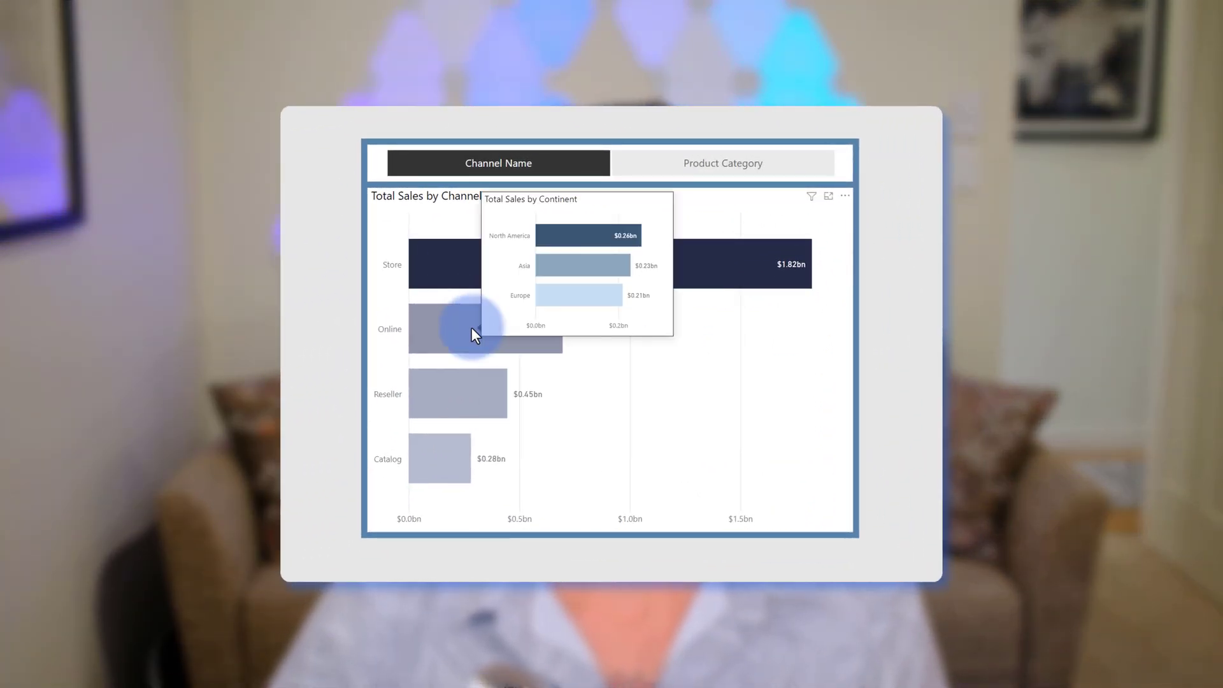
Step: Set the slicer to Product Category and preview the sub-category tooltip on the bars
click(652, 166)
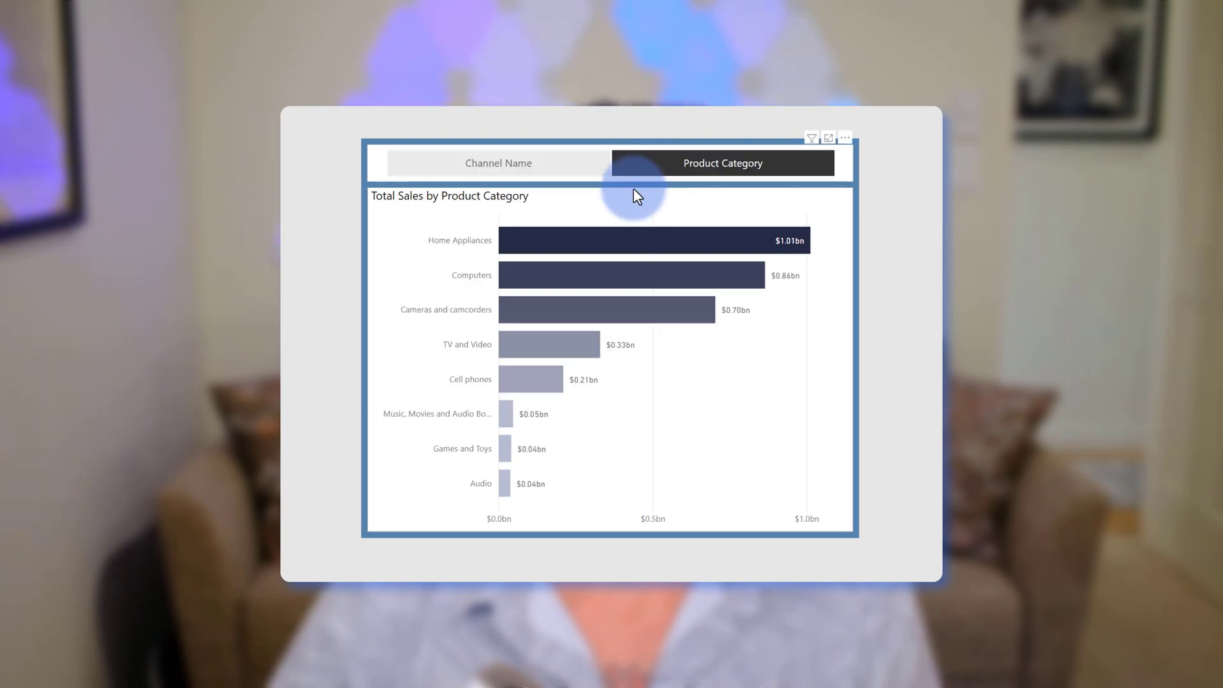
mouse_move(563, 268)
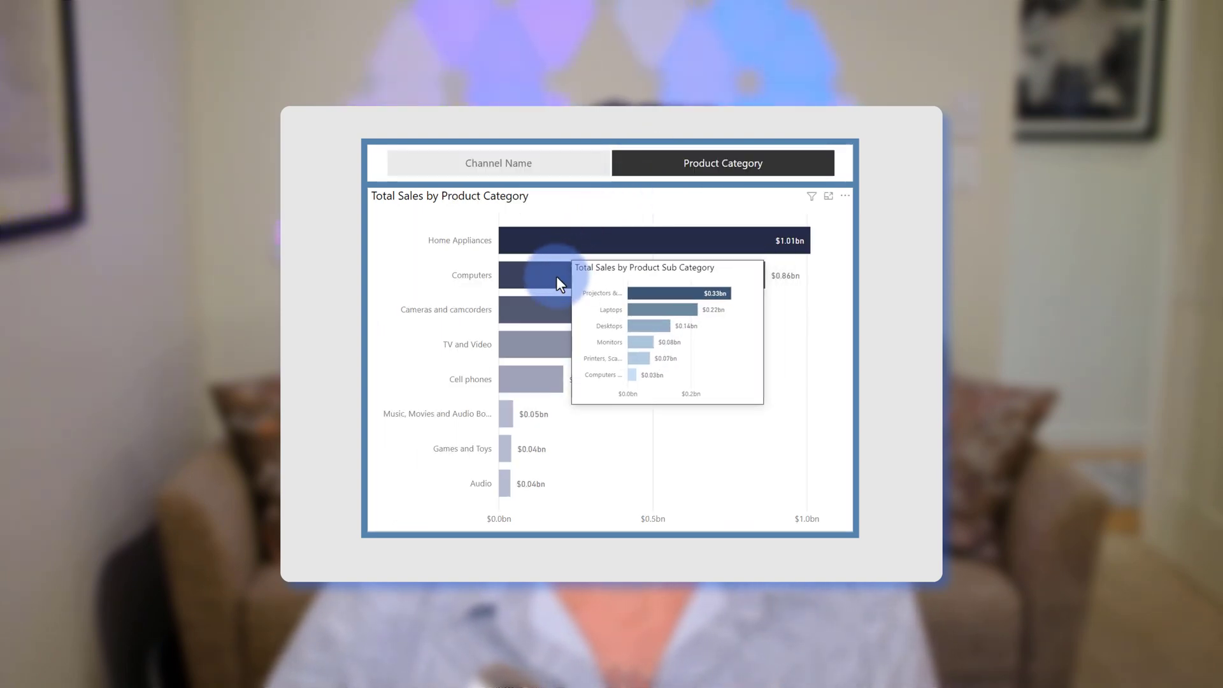
mouse_move(532, 305)
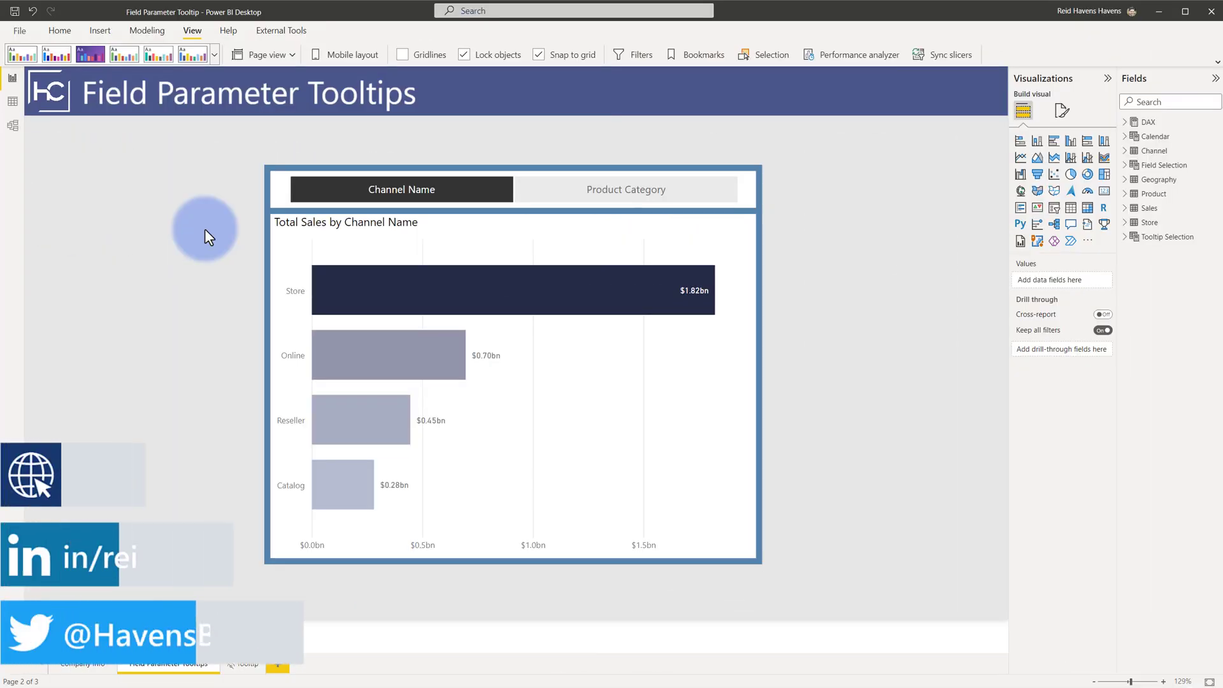
Step: Inspect the fields behind the slicer, the Field Selection table and the bar chart
click(280, 180)
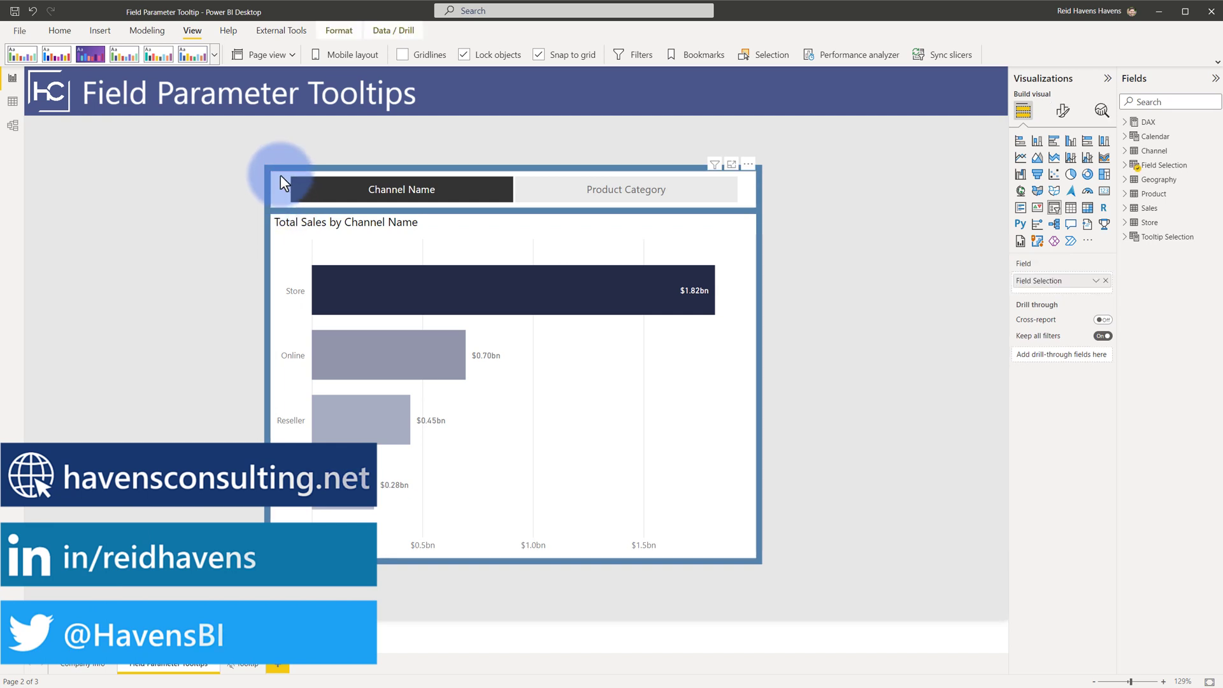
click(1126, 165)
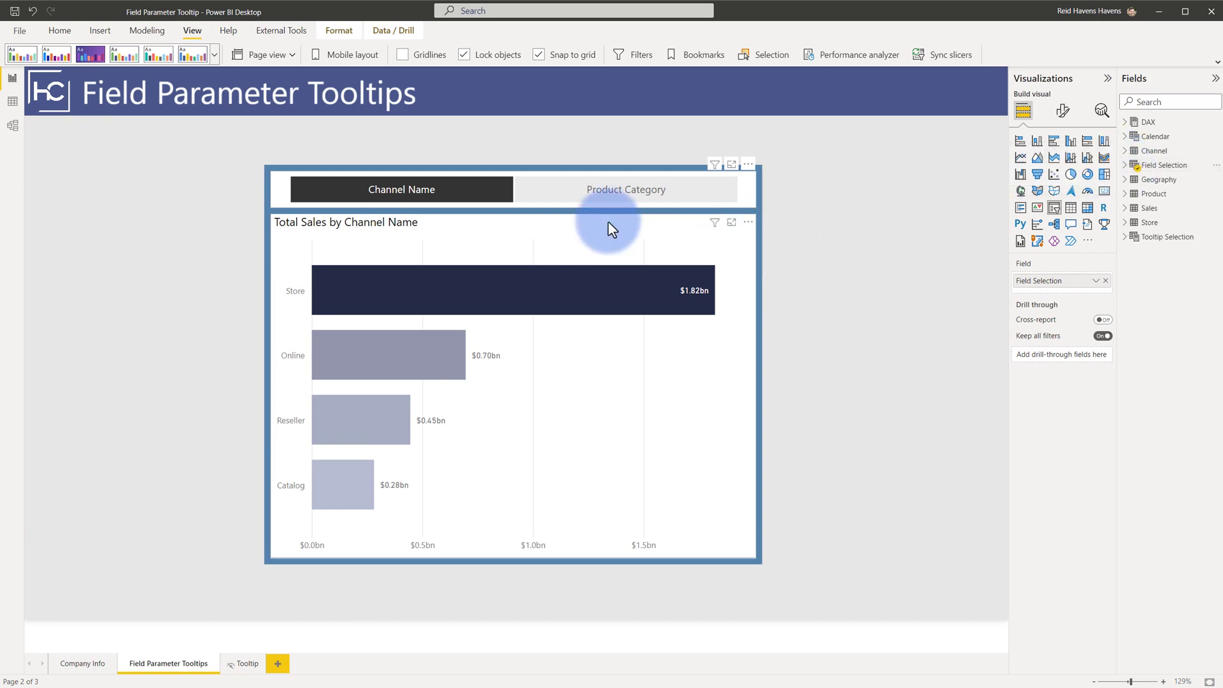
click(478, 230)
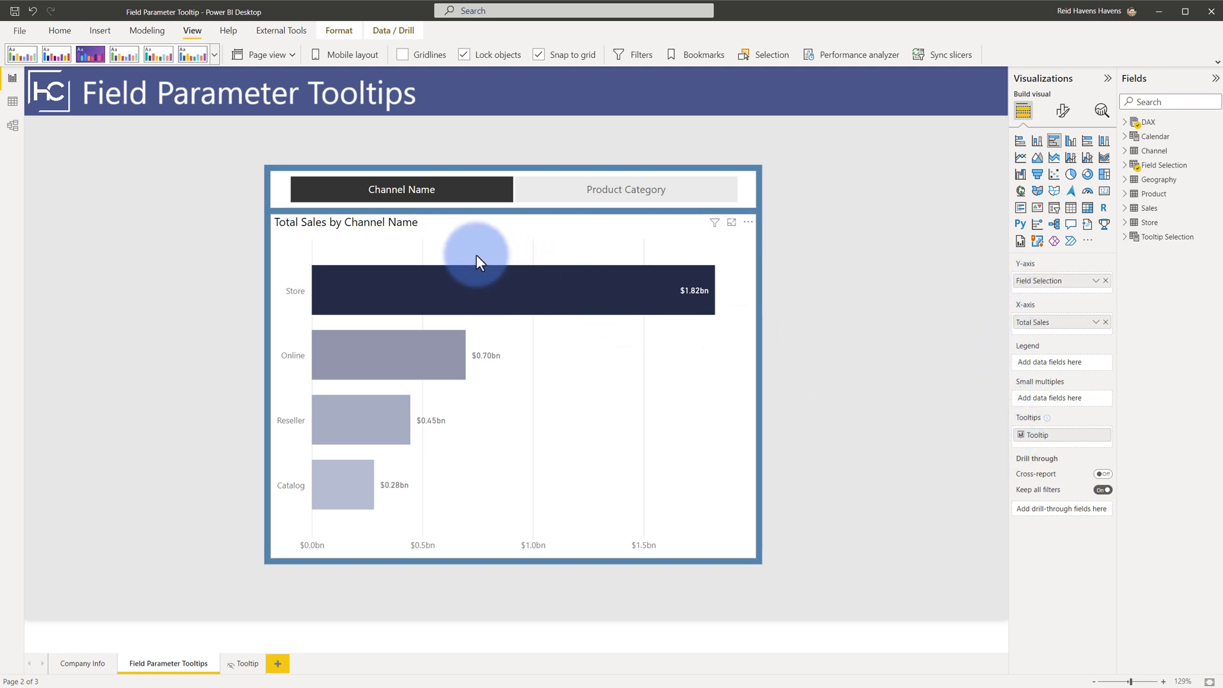
Step: Reselect Channel Name in the slicer and preview the tooltips on its bars
click(404, 190)
click(403, 189)
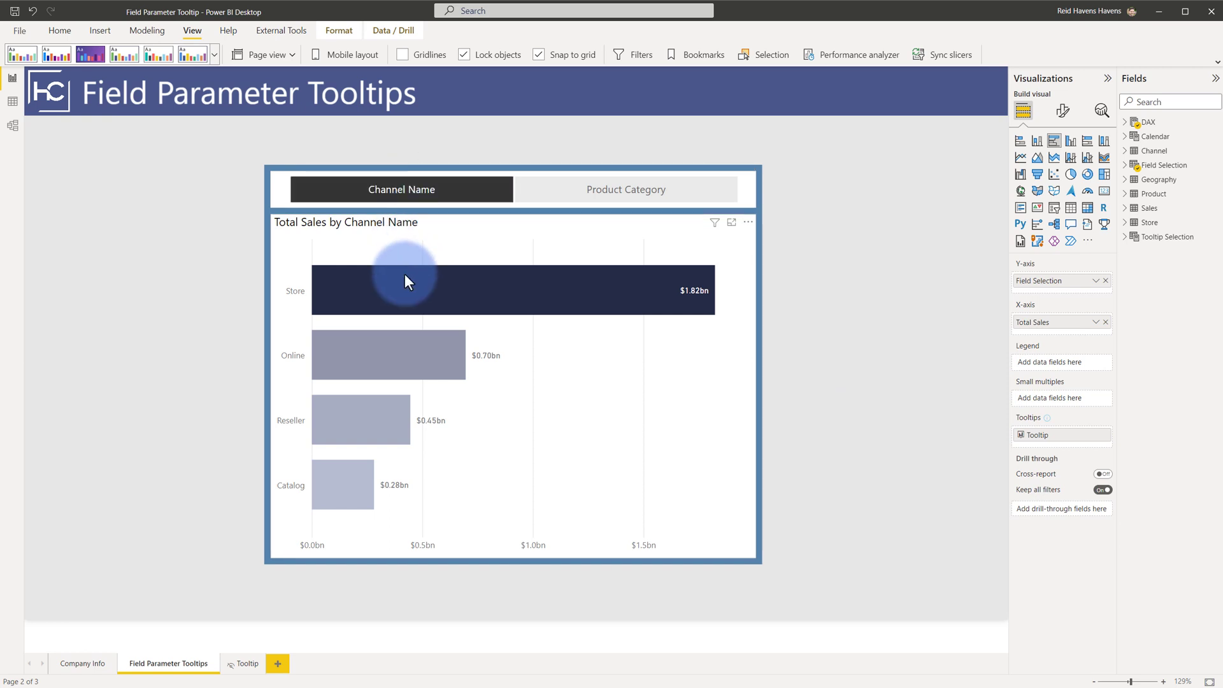
mouse_move(404, 274)
mouse_move(387, 335)
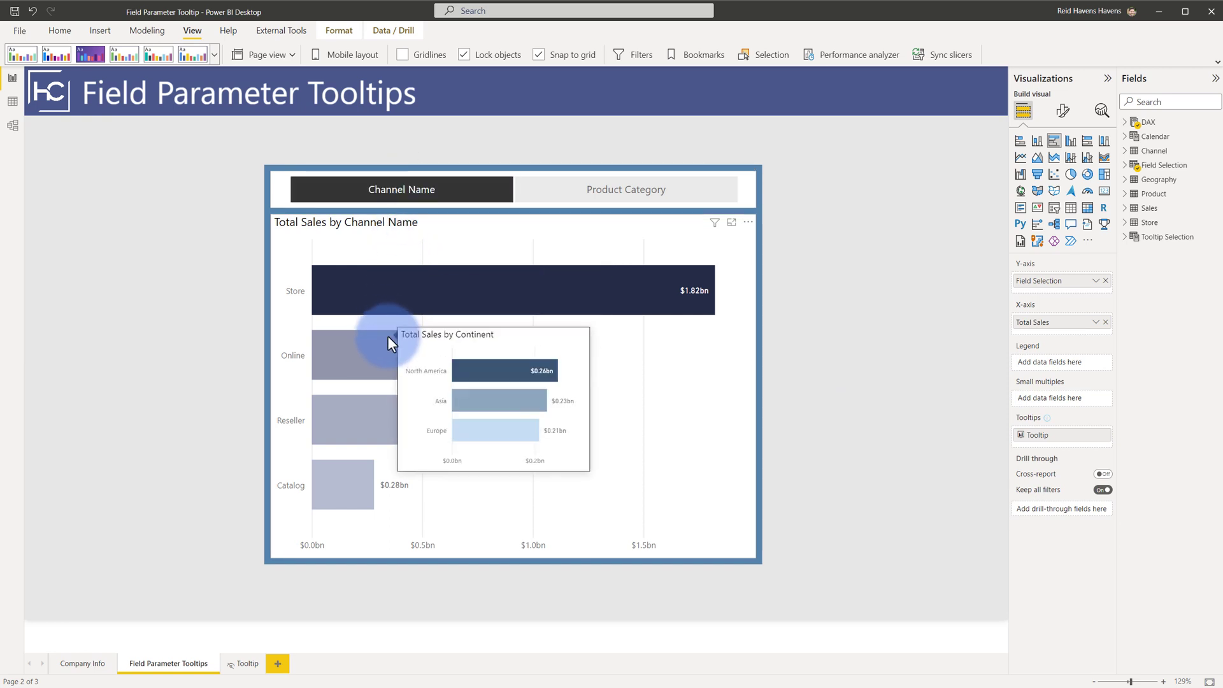
mouse_move(367, 399)
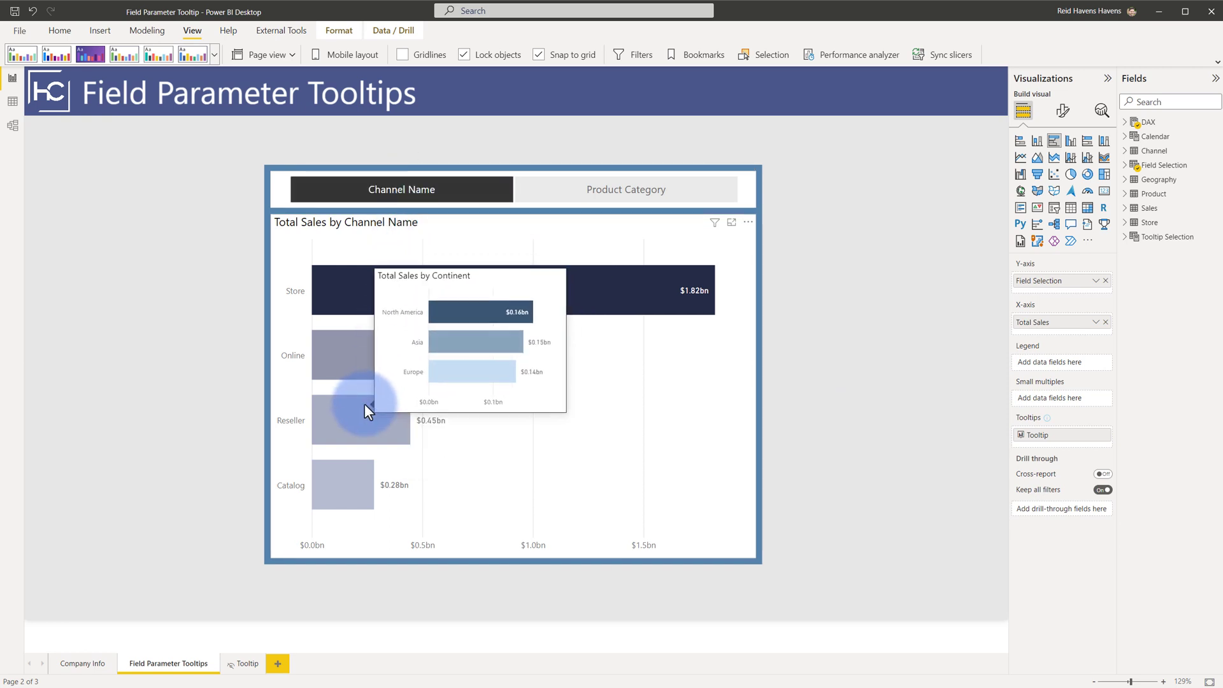
Step: Switch the chart axis to Product Category and preview the sub-category tooltips on its bars
click(591, 186)
mouse_move(520, 269)
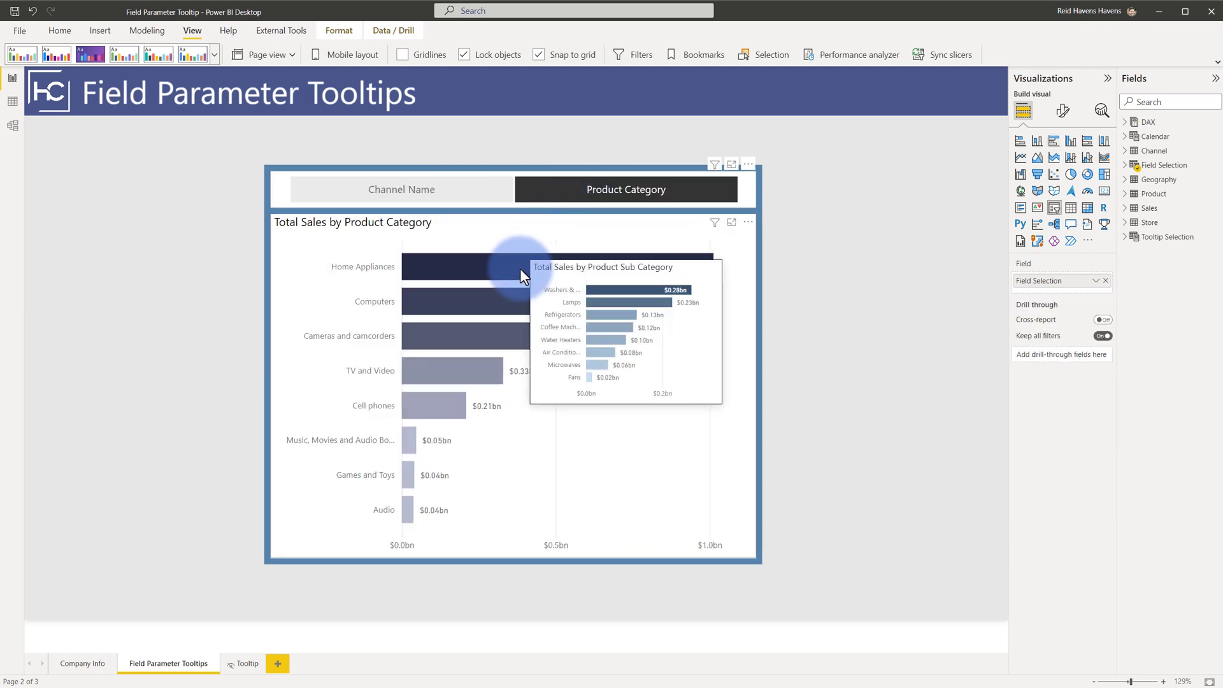
mouse_move(500, 297)
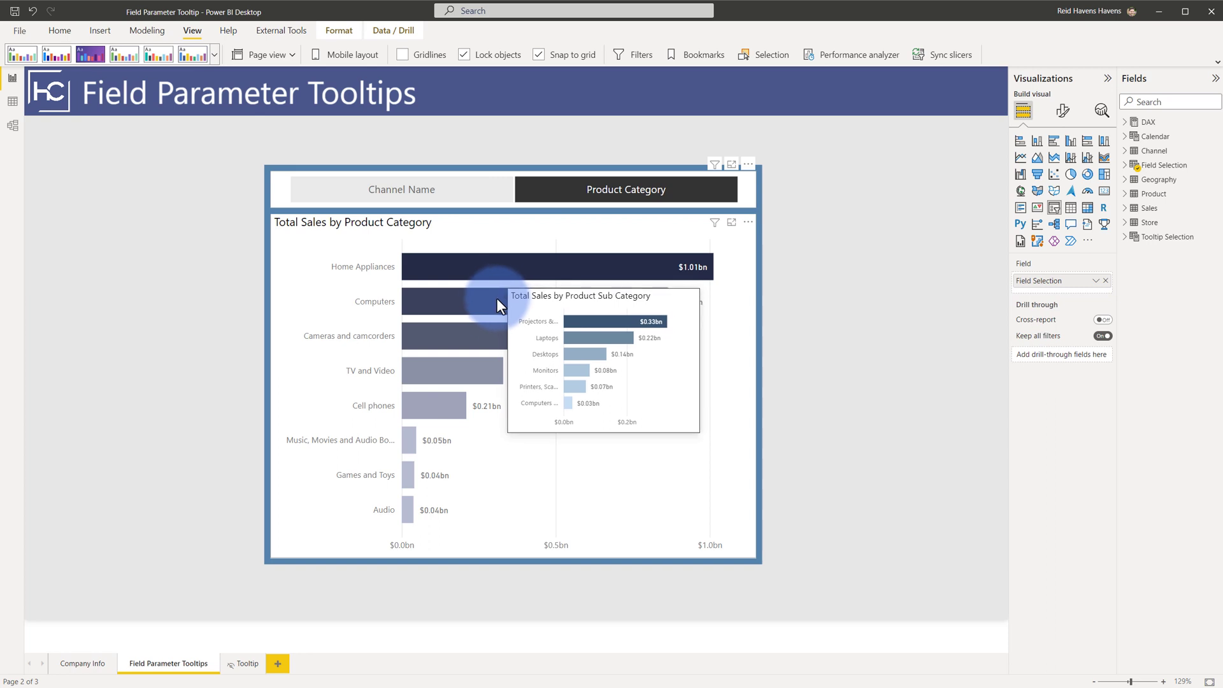
mouse_move(466, 329)
mouse_move(445, 367)
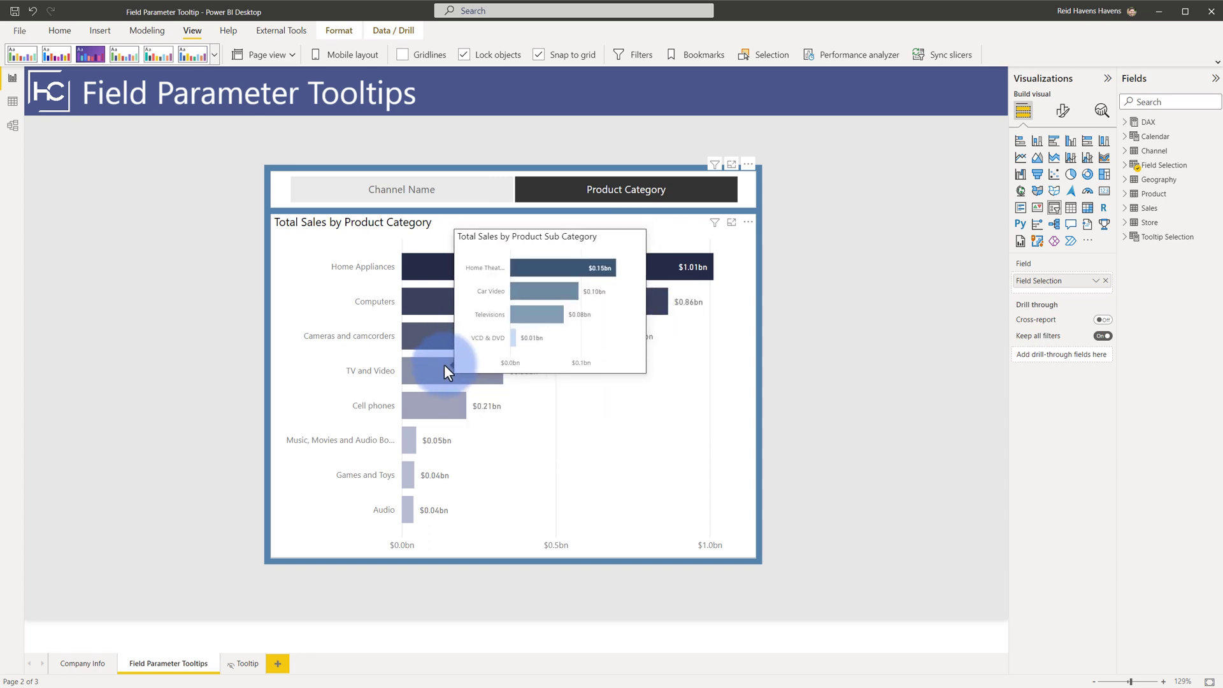
Step: Review the Tooltip page's continent sales chart and the Tooltip Selection table's fields
click(246, 664)
click(464, 299)
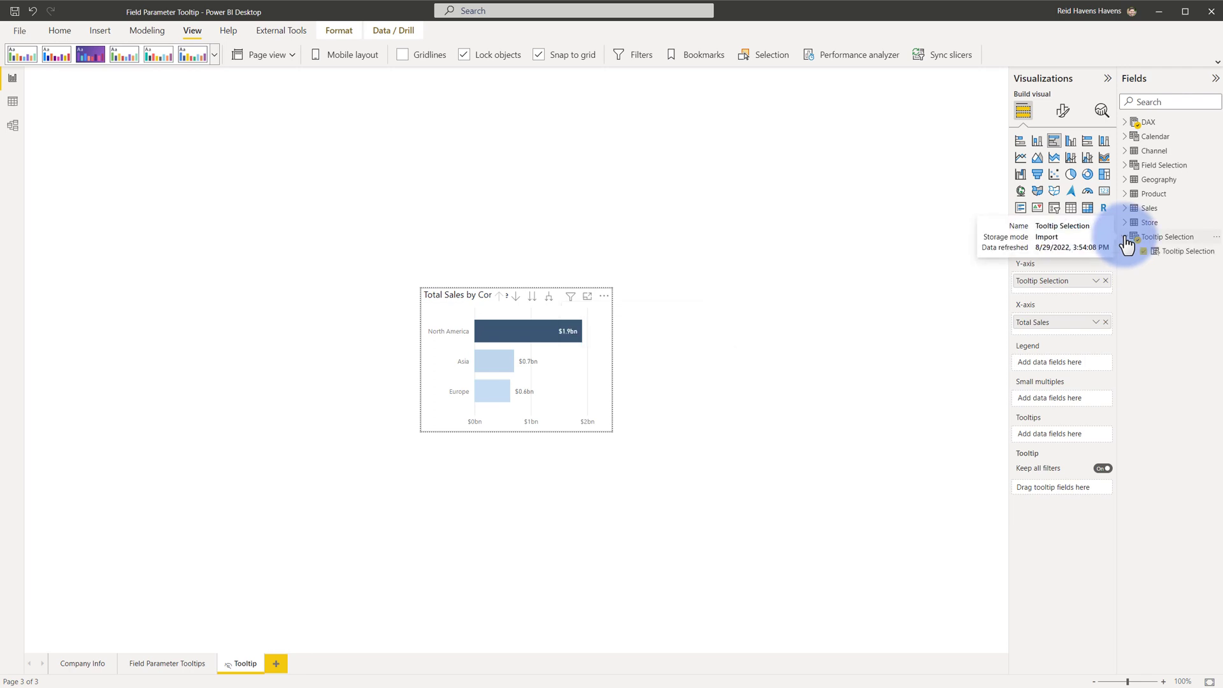
click(1149, 239)
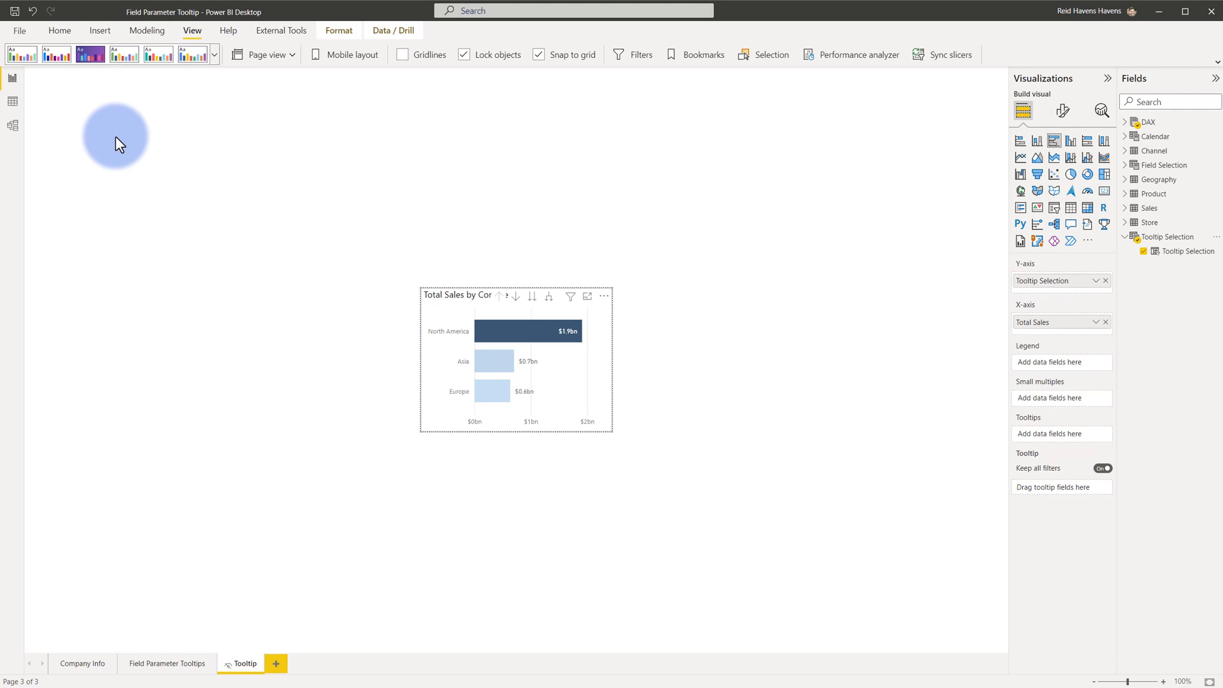
Step: In Data view, display the Tooltip Selection table and then the Field Selection table
click(11, 103)
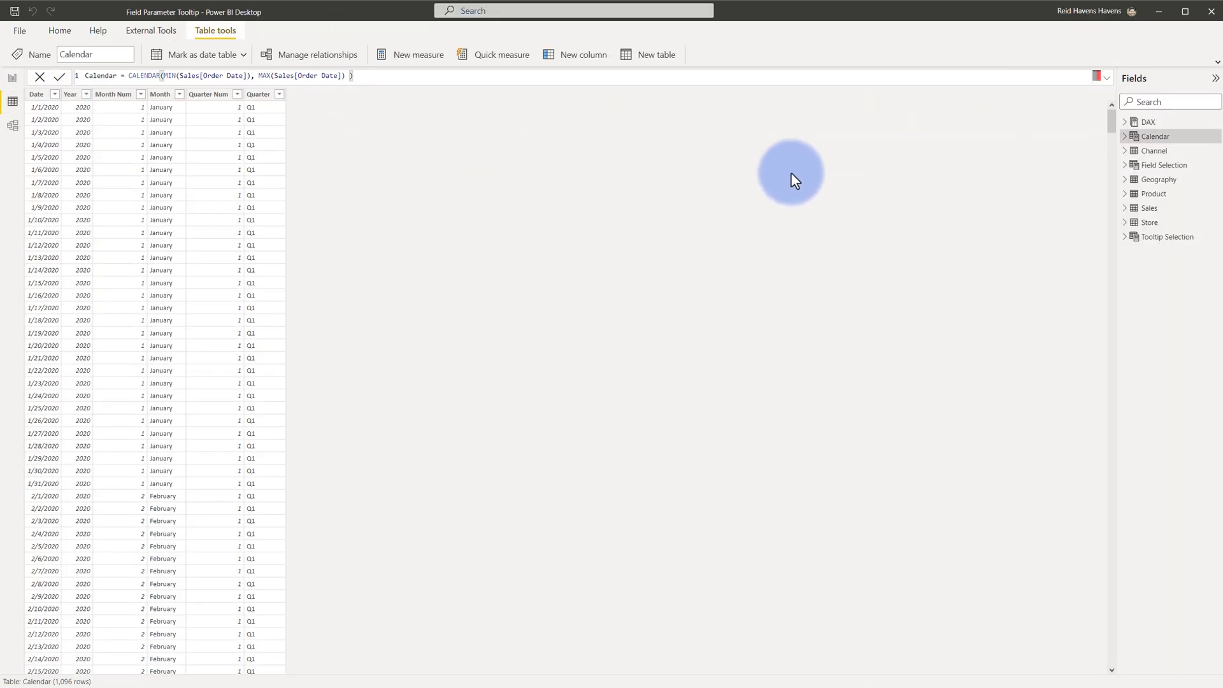
click(1126, 239)
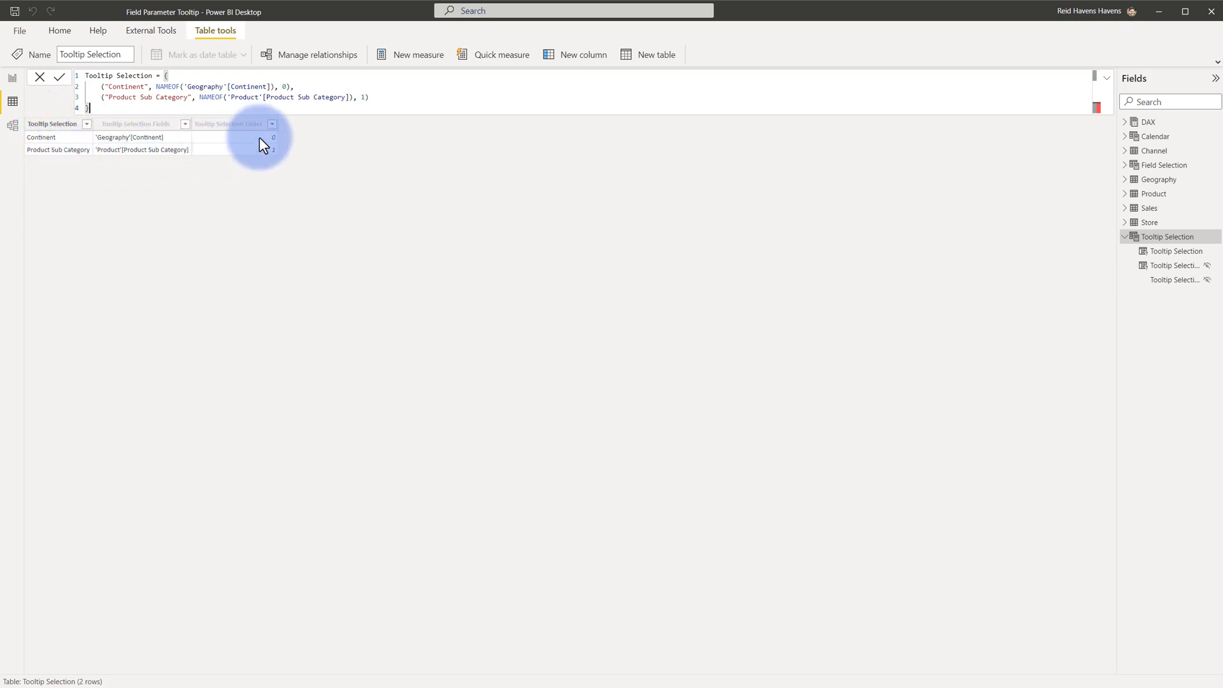
click(1124, 167)
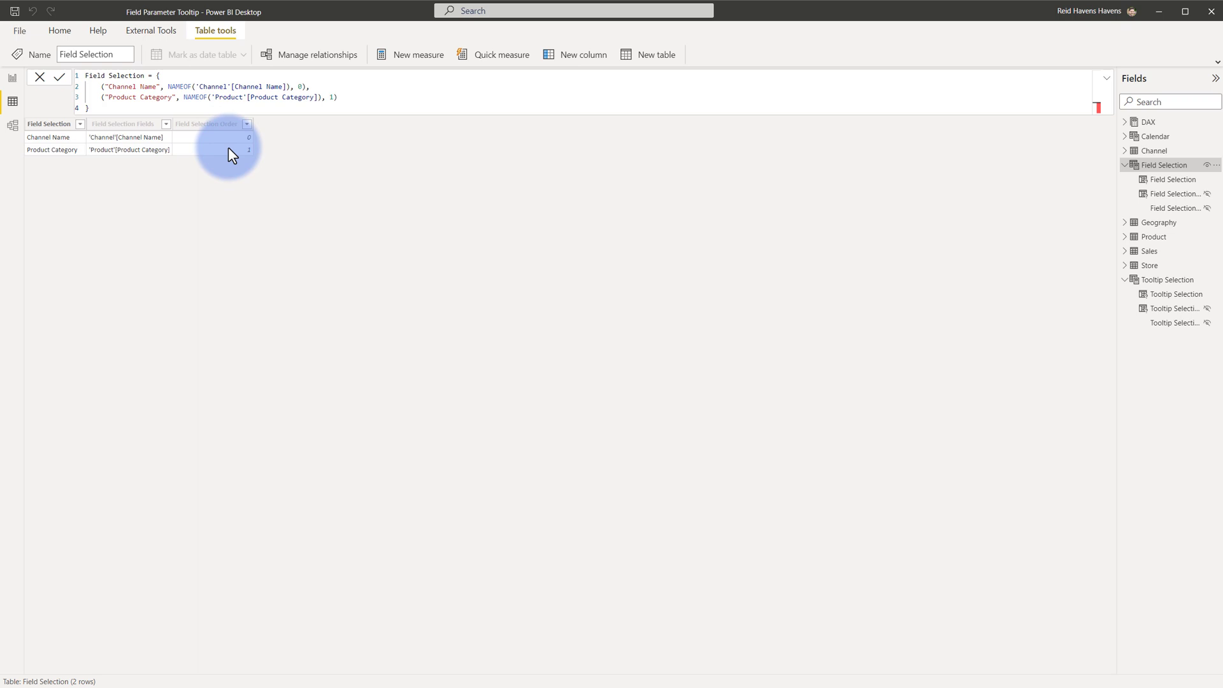
click(12, 132)
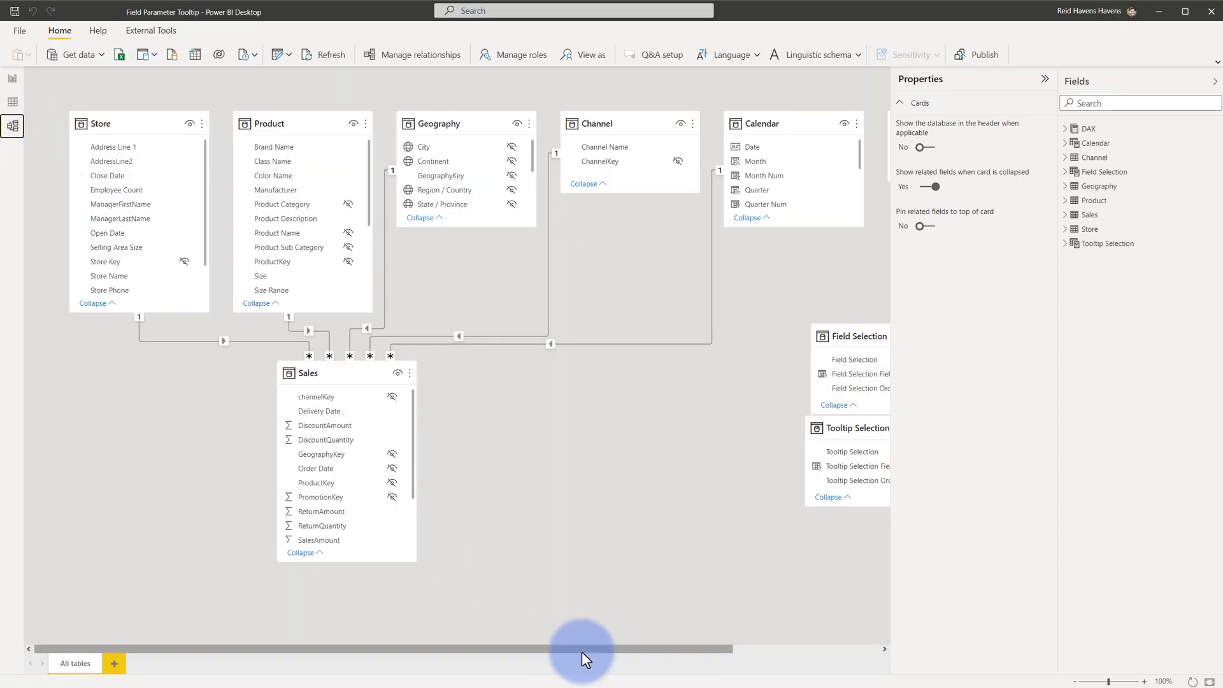
drag(596, 659, 800, 648)
drag(655, 418, 663, 434)
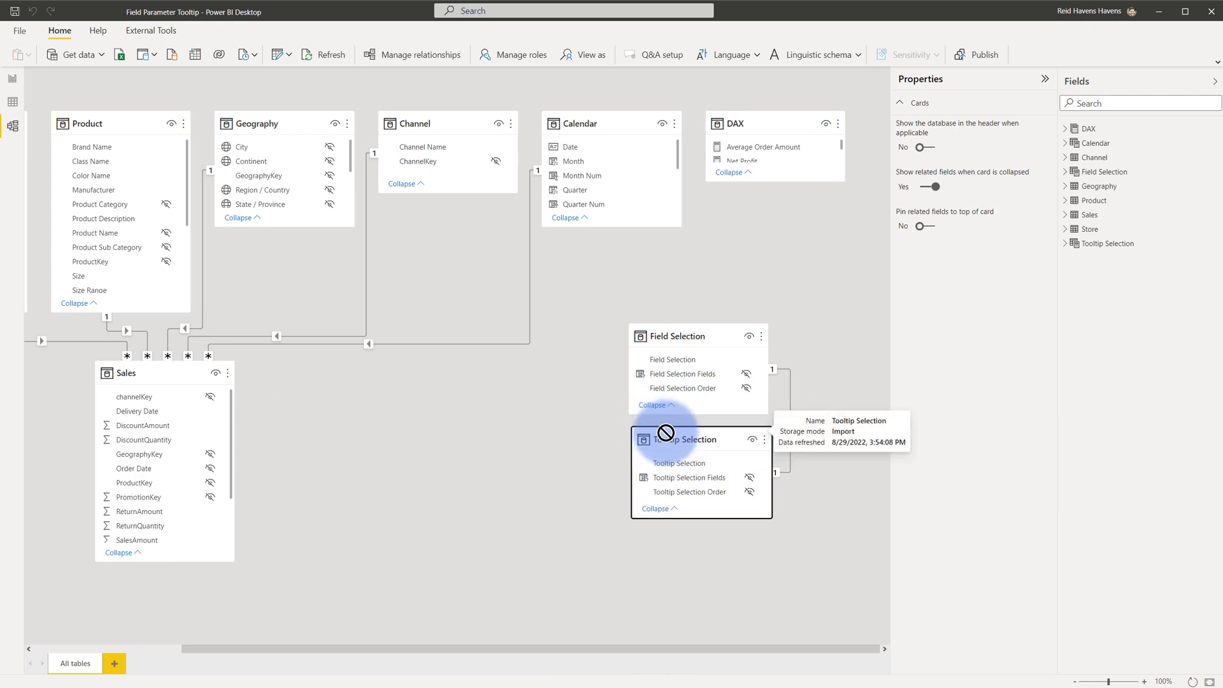
double_click(790, 402)
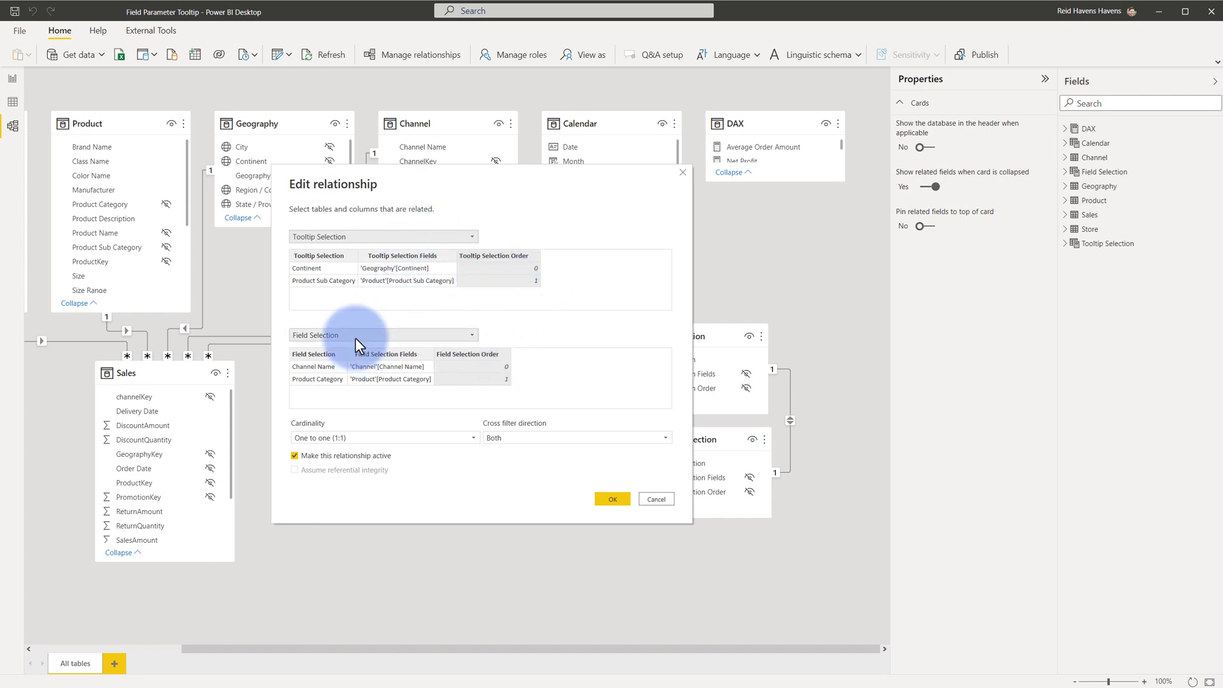
click(656, 499)
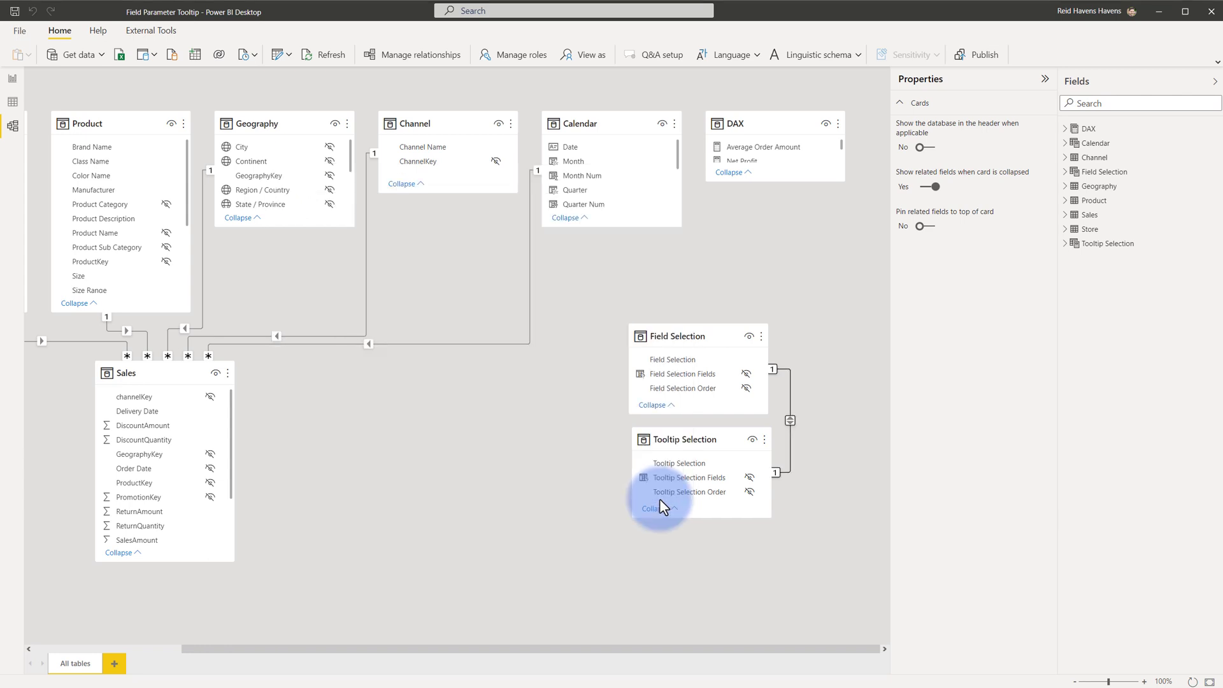
Step: Return to the Field Parameter Tooltips report page and preview its bar tooltips
click(13, 81)
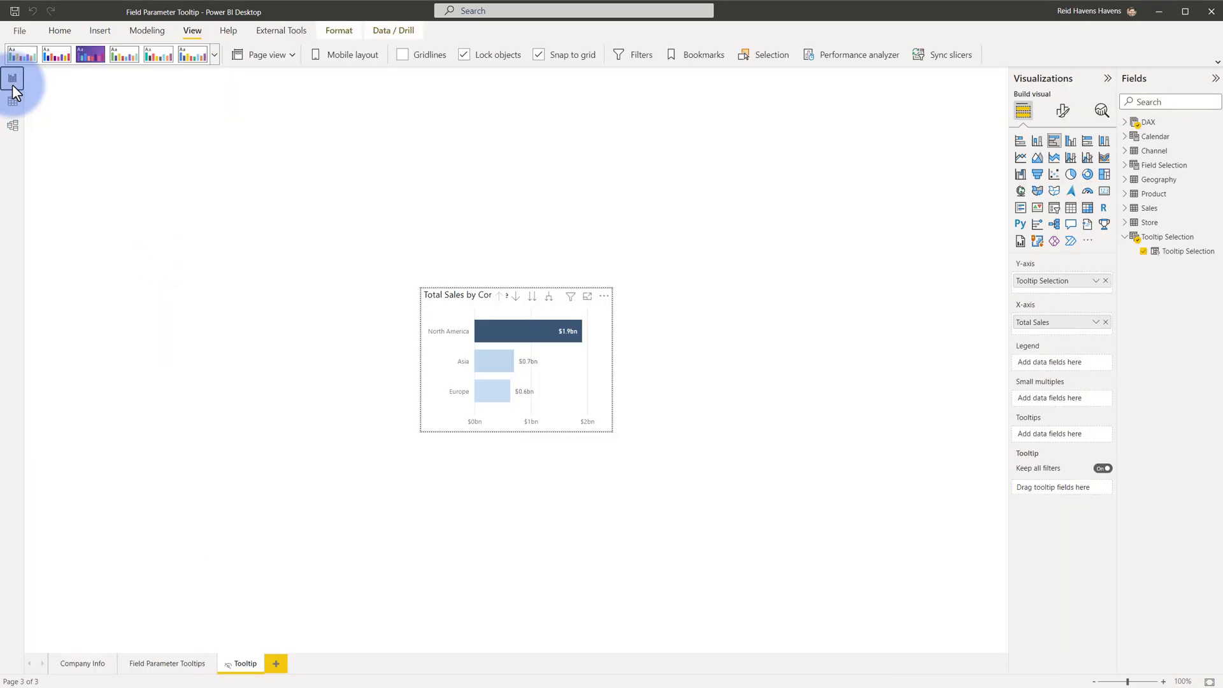
click(159, 663)
mouse_move(442, 264)
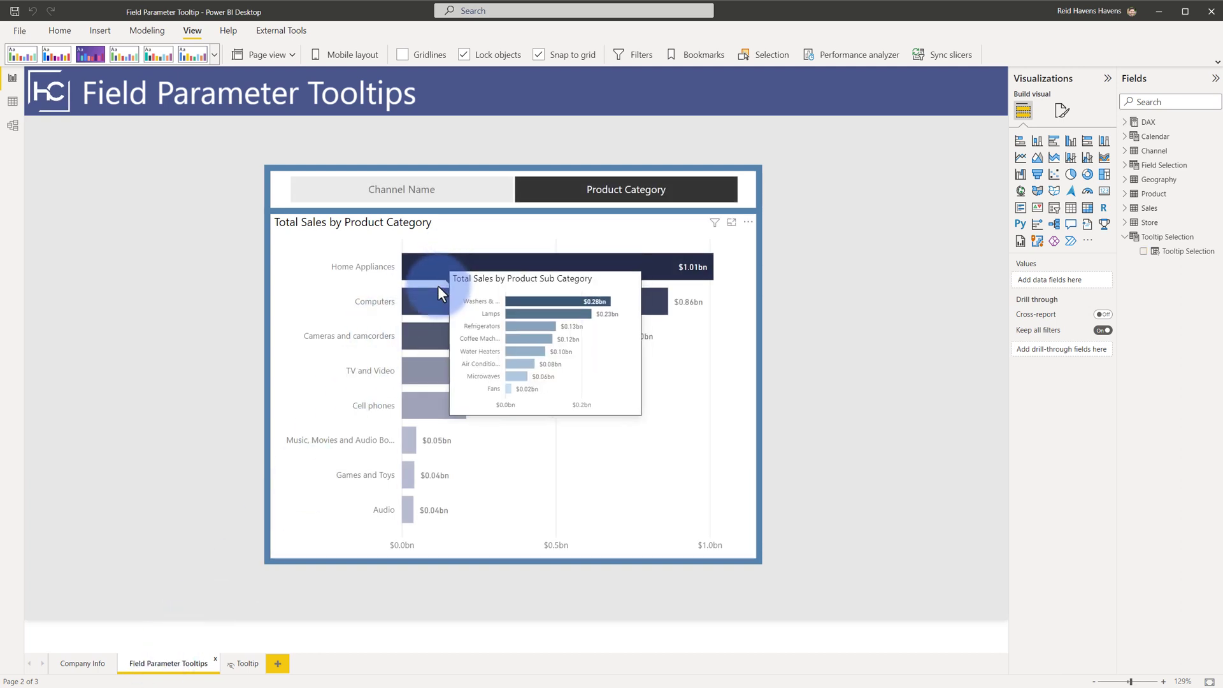
mouse_move(435, 298)
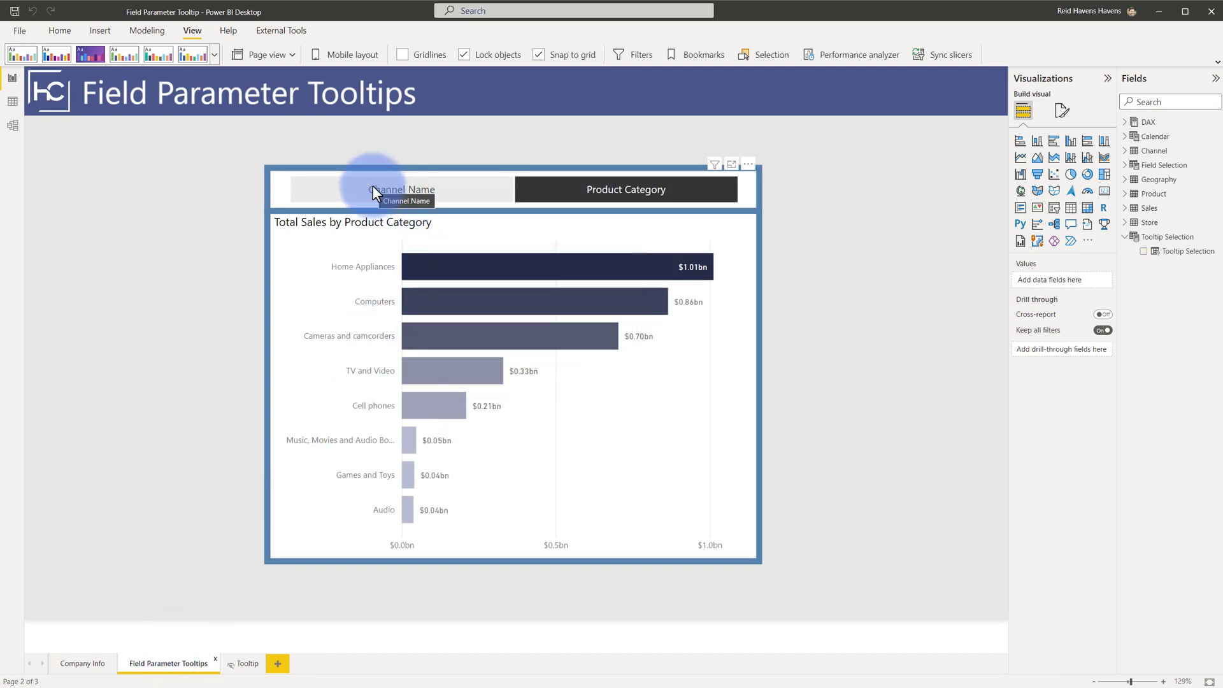
Step: Toggle the slicer from Channel Name back to Product Category and check the tooltips
click(551, 188)
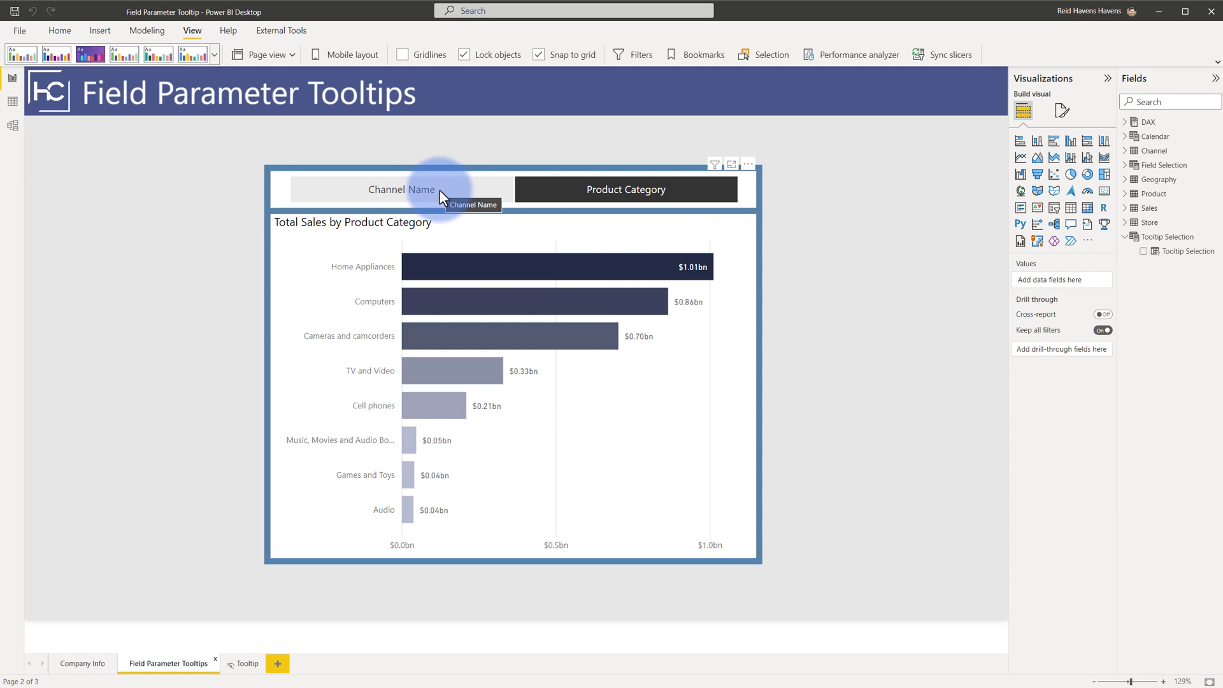
click(440, 190)
click(550, 195)
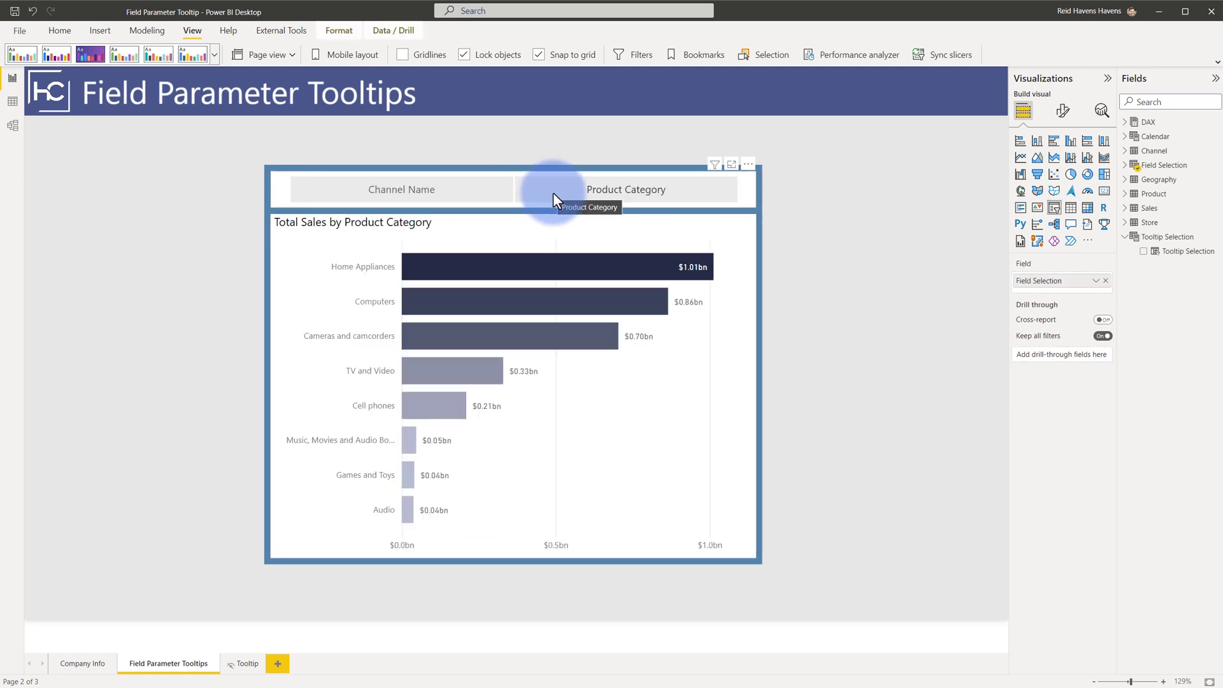
click(553, 193)
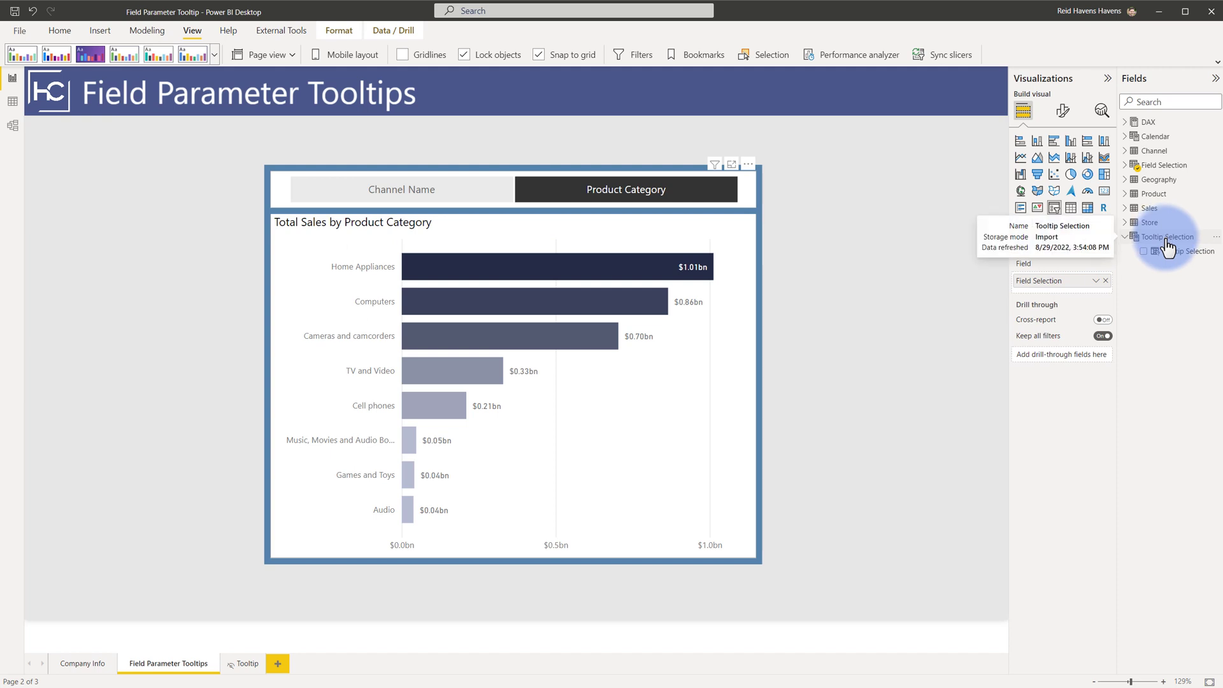
mouse_move(541, 264)
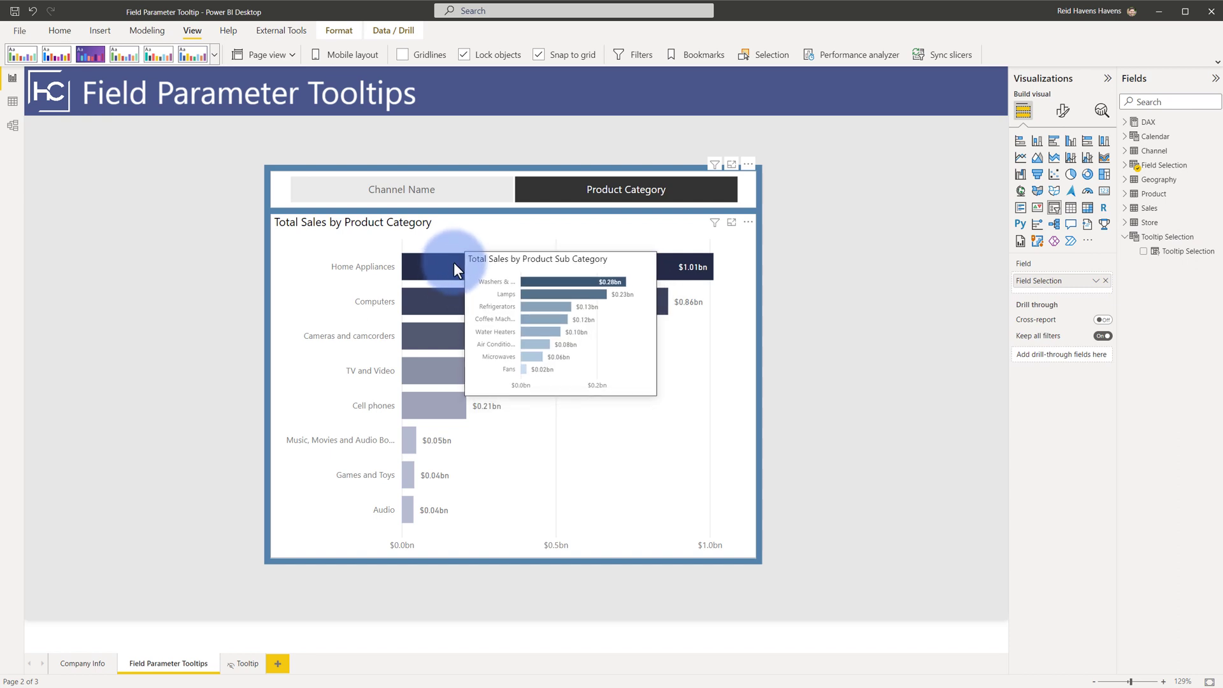
mouse_move(430, 339)
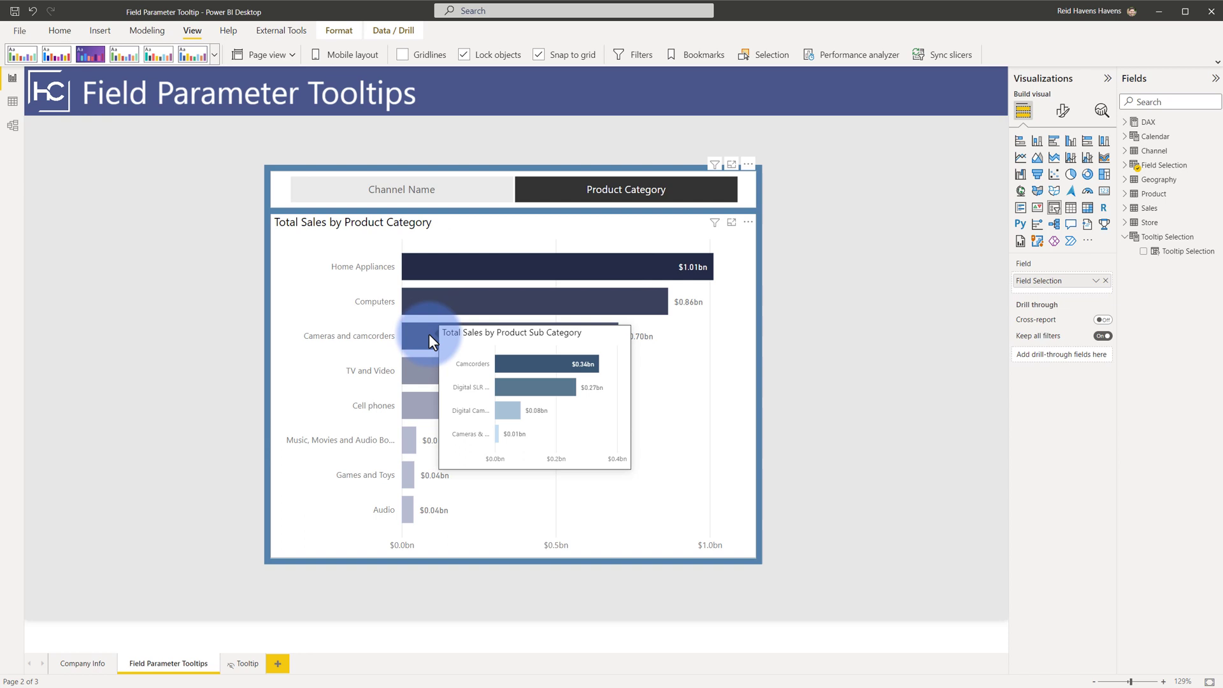
click(146, 29)
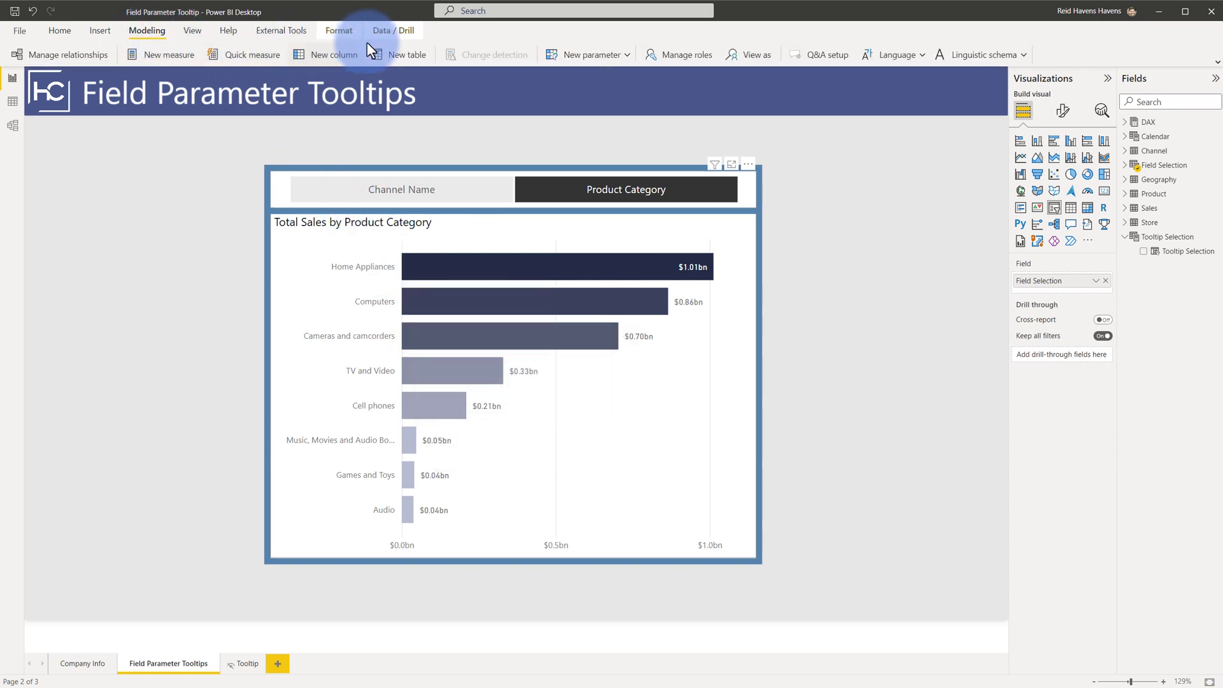
Step: Create a Fields parameter and drag in Product Category from Product and Store Name from Store
click(573, 55)
click(555, 100)
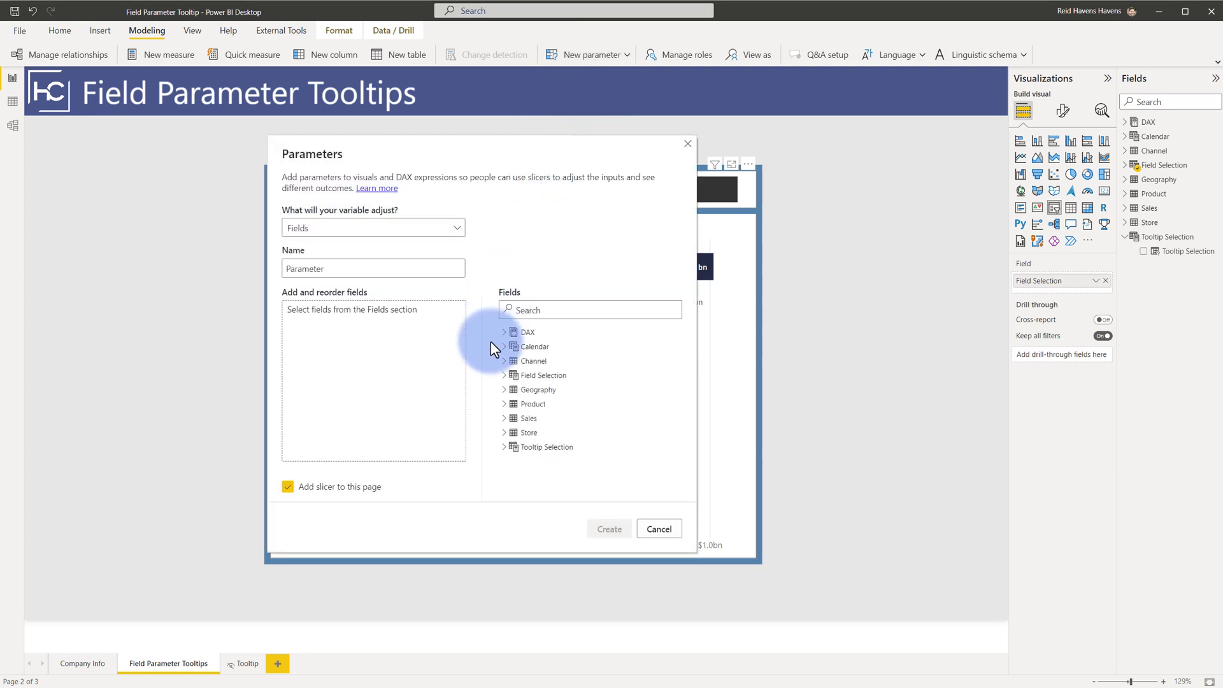
click(504, 404)
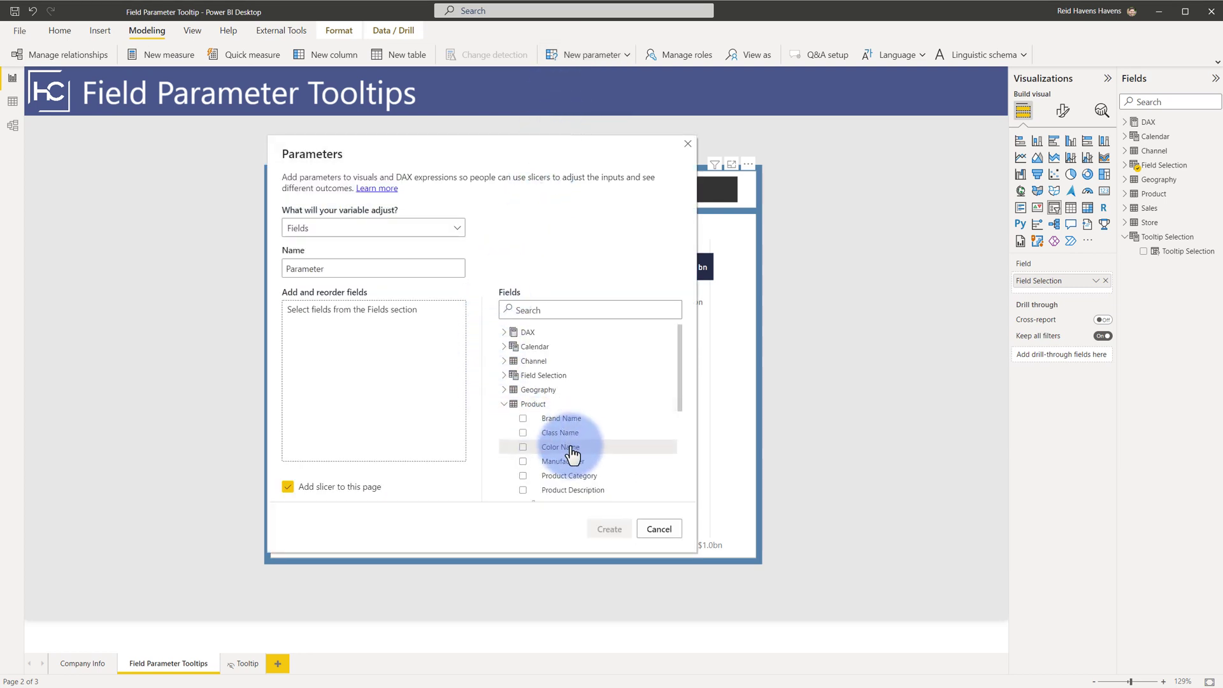
scroll(573, 451, down, 1)
drag(569, 449, 439, 378)
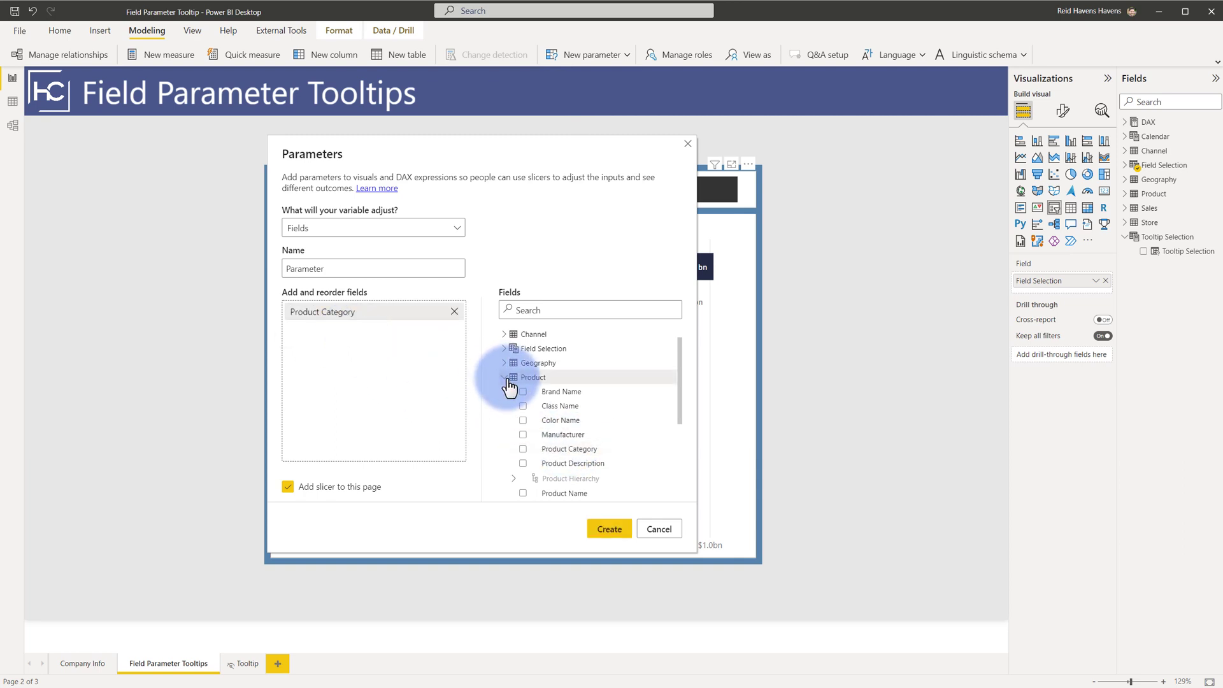
click(506, 387)
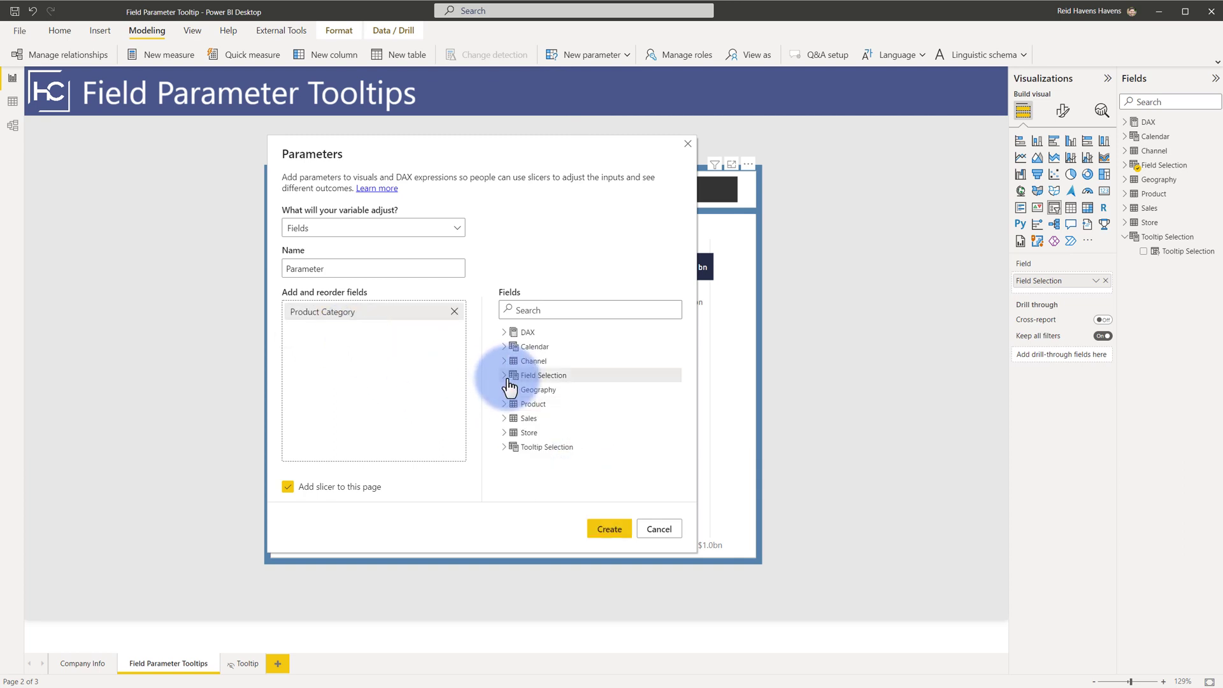
click(504, 433)
scroll(605, 433, down, 5)
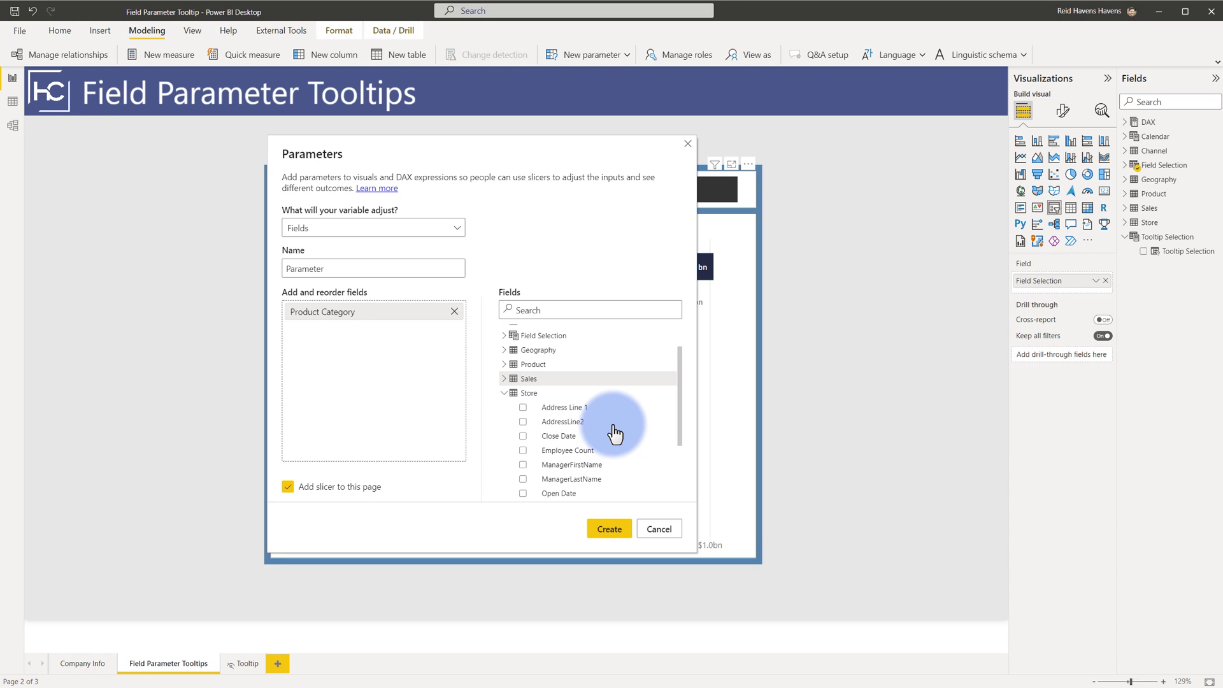
drag(573, 470, 389, 341)
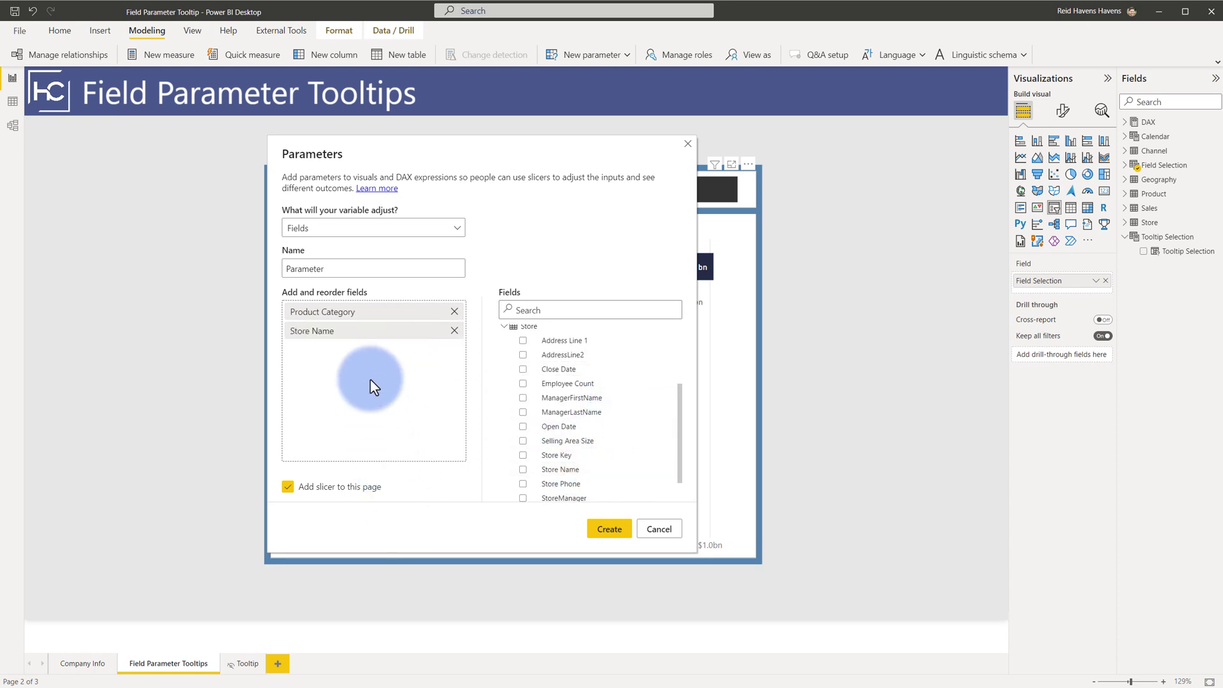